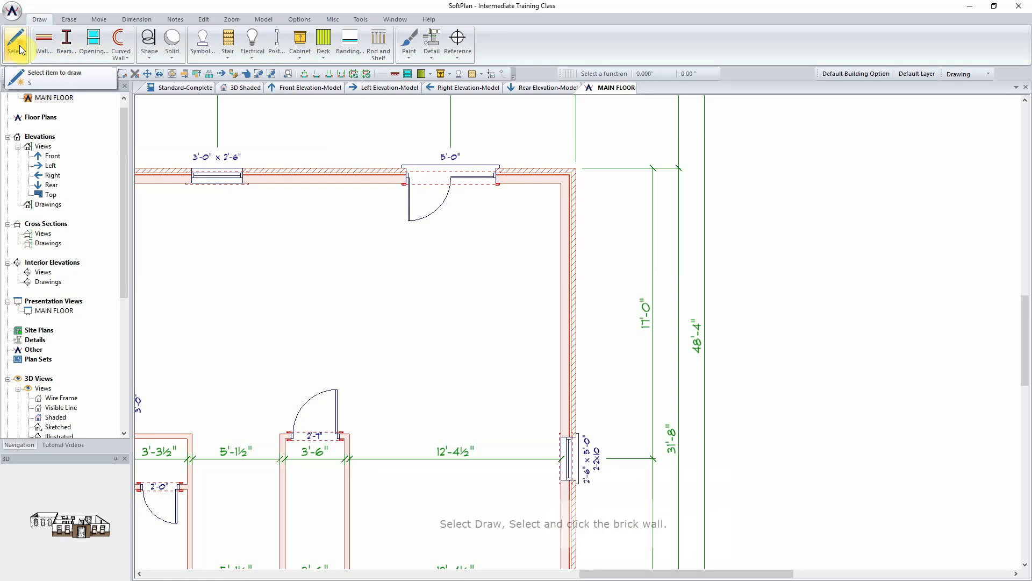
# Step: Draw a vertical brick wall about 3'-9" long outside the right house wall, matching the existing wall, with brick on the exterior side
pyautogui.click(20, 50)
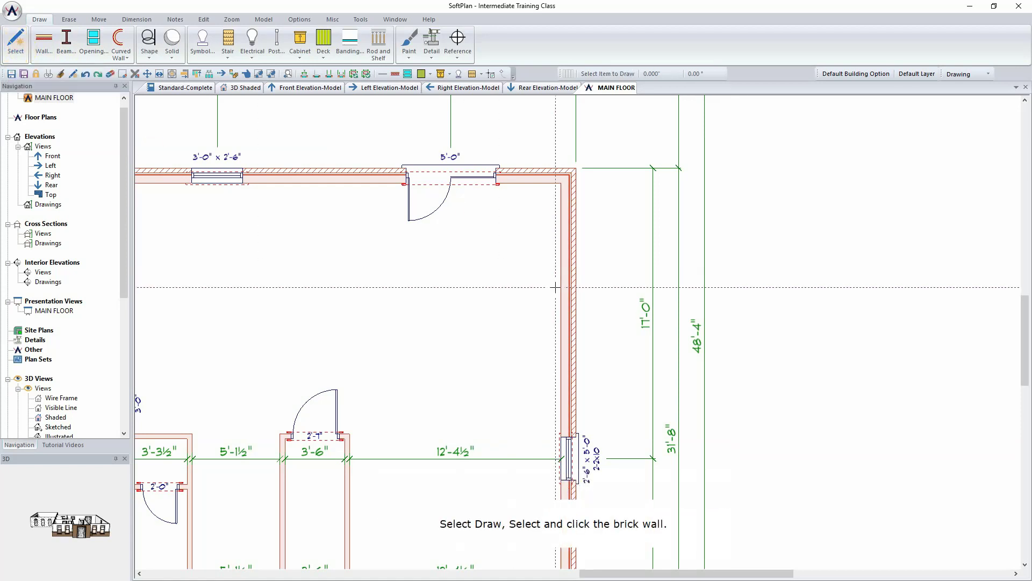
pyautogui.click(575, 288)
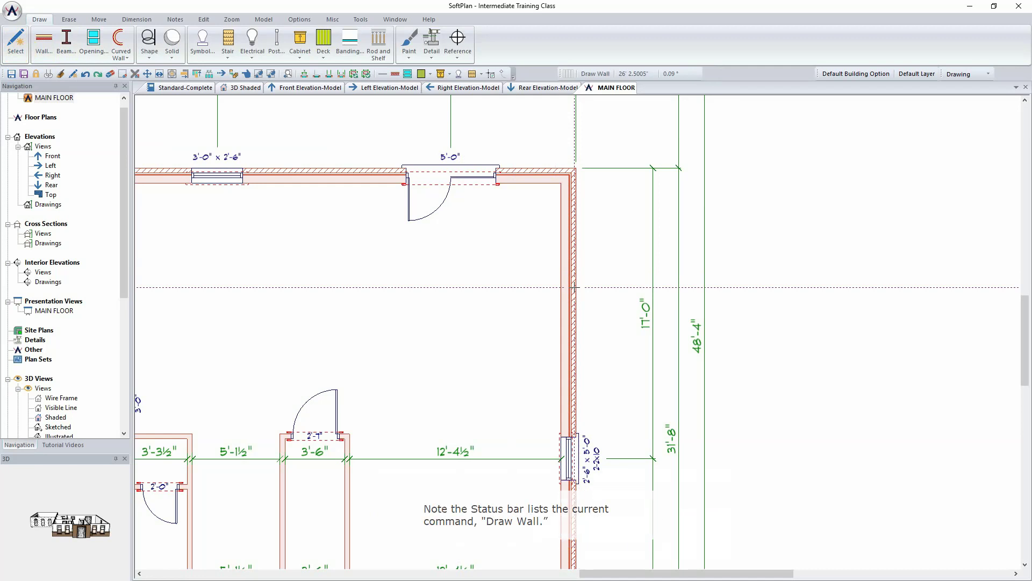
pyautogui.click(614, 245)
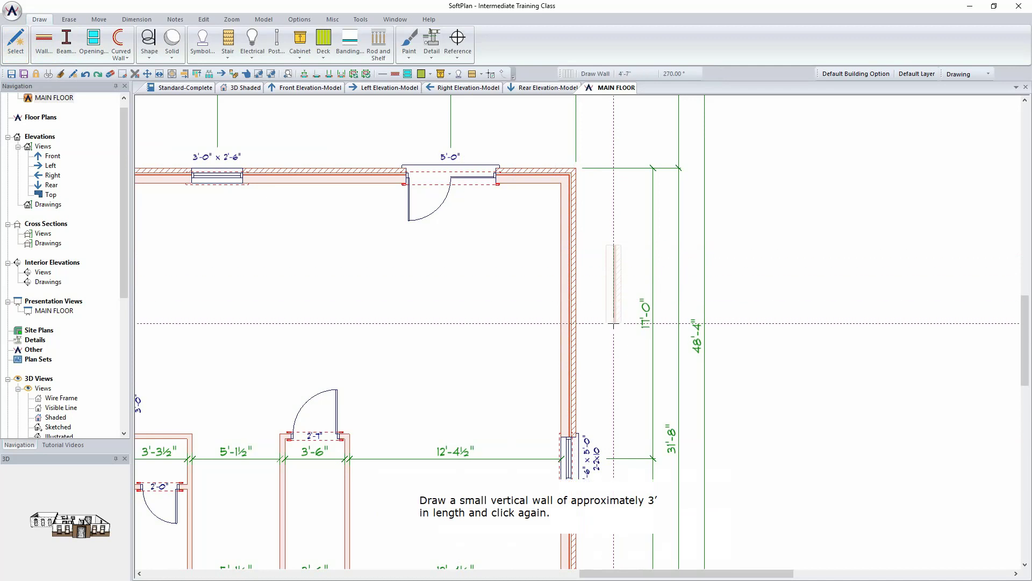
pyautogui.click(614, 309)
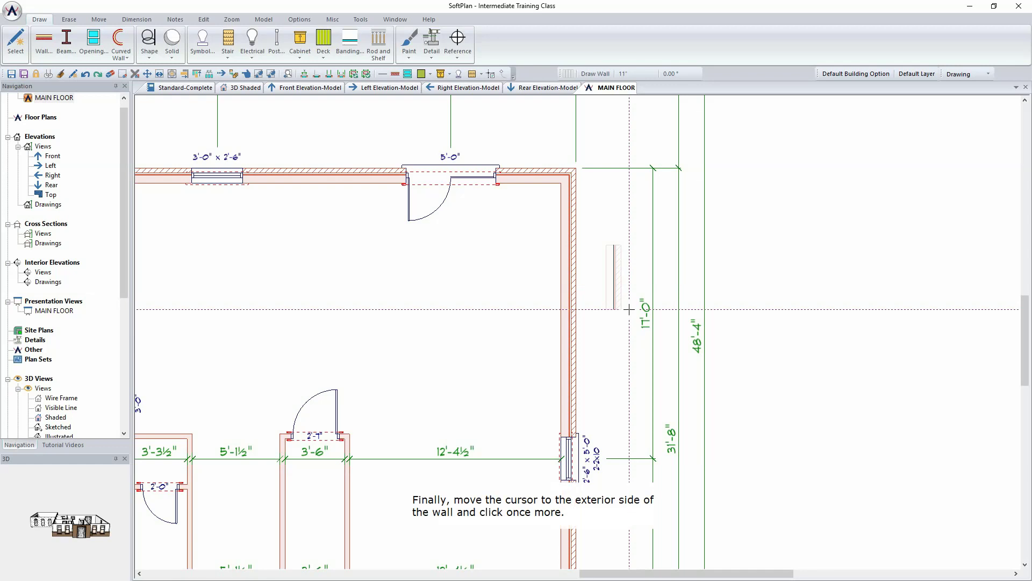
pyautogui.click(629, 309)
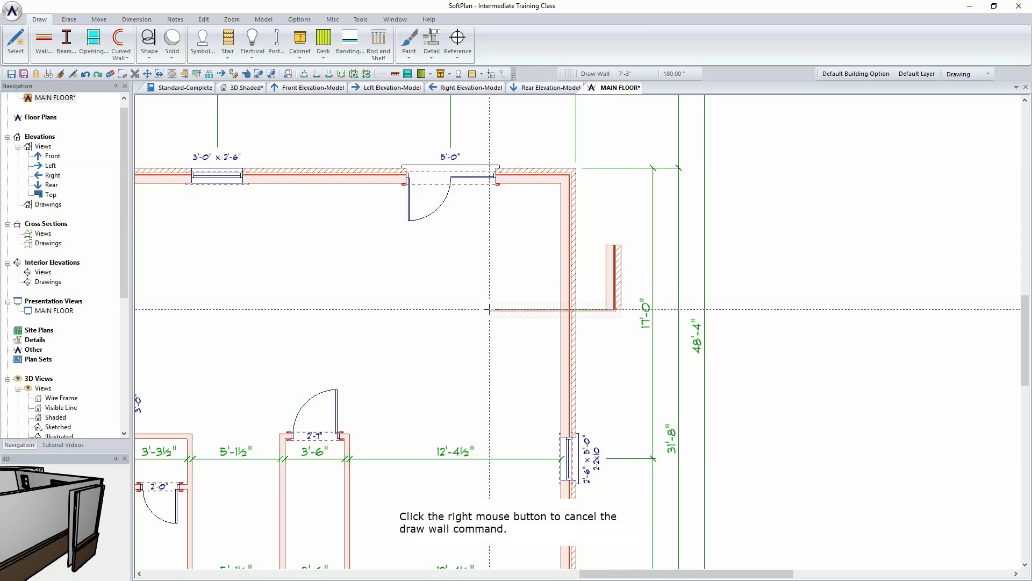
pyautogui.rightClick(489, 309)
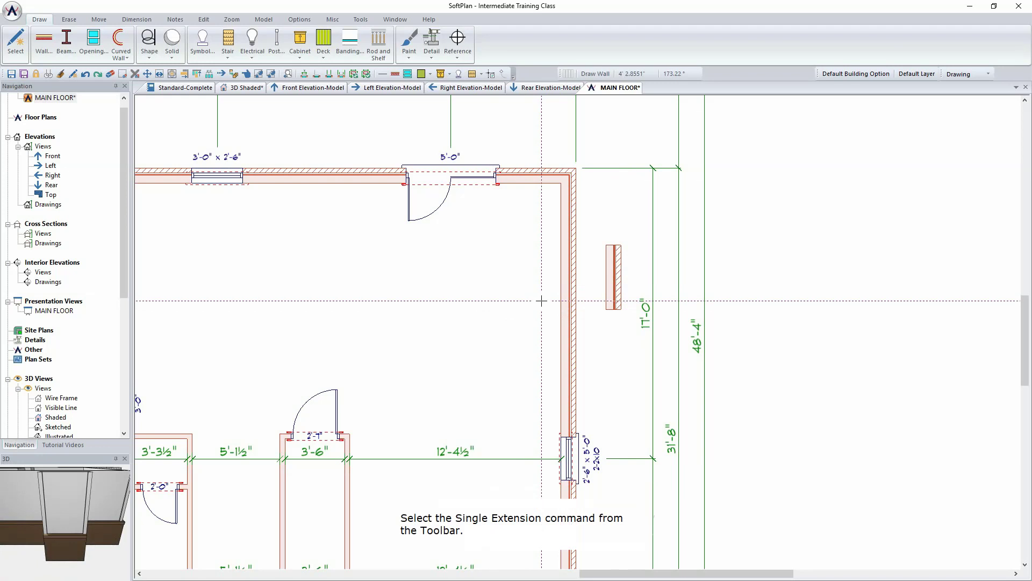
# Step: Add an extension line from the new wall's outer face up past the plan corner and dimension its distance to the house wall
pyautogui.click(317, 75)
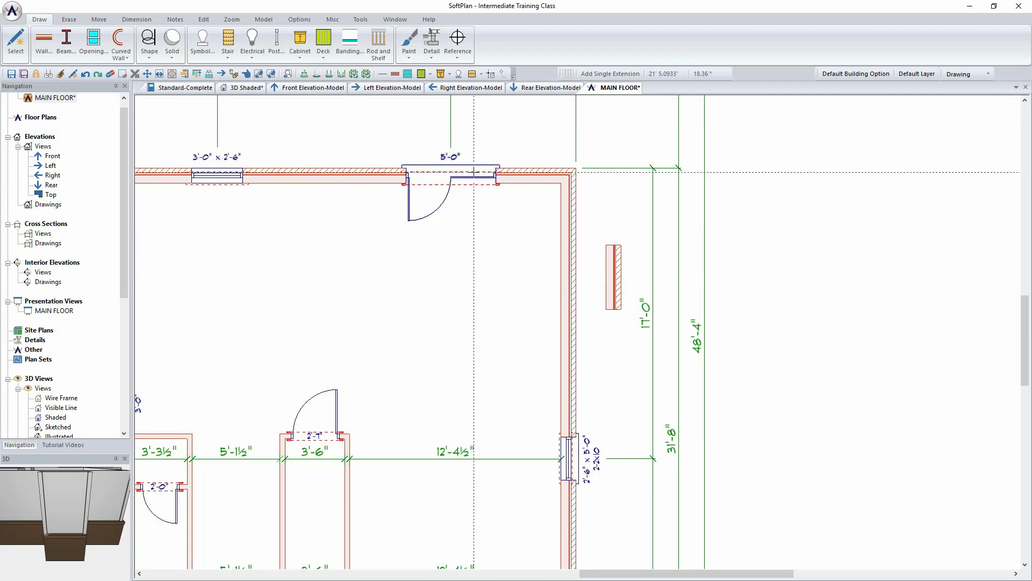
pyautogui.click(621, 250)
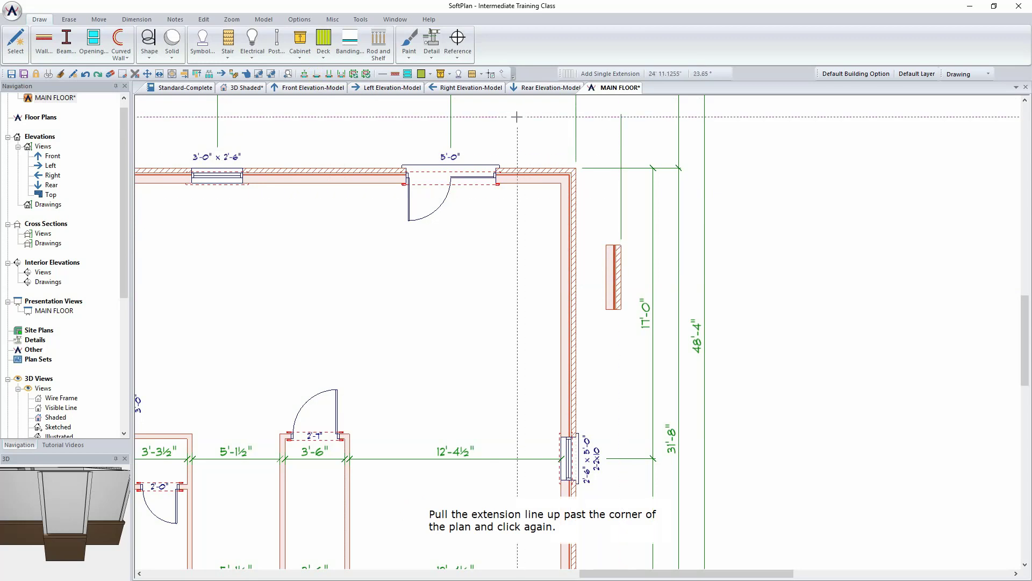
pyautogui.click(620, 114)
pyautogui.click(302, 76)
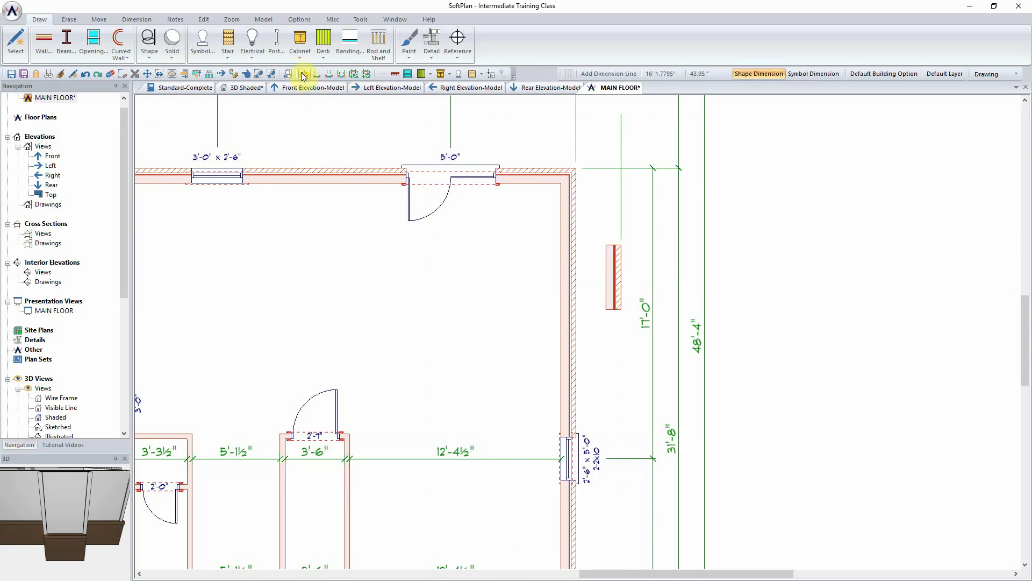
pyautogui.click(578, 131)
pyautogui.click(620, 130)
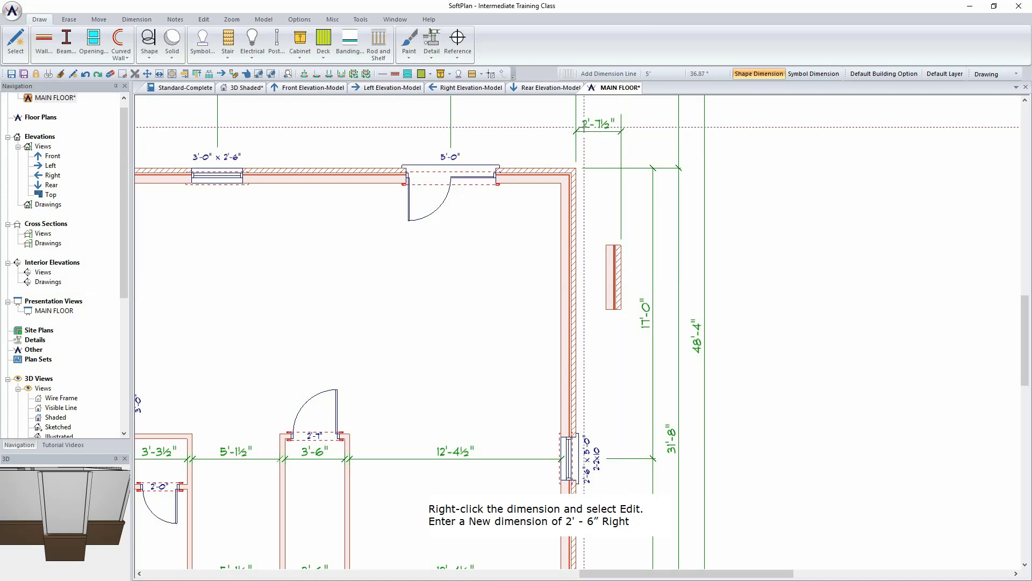
# Step: Set the dimension between the house wall and the bay wall to 2'-6", moving the wall on the dimension's right side
pyautogui.rightClick(601, 126)
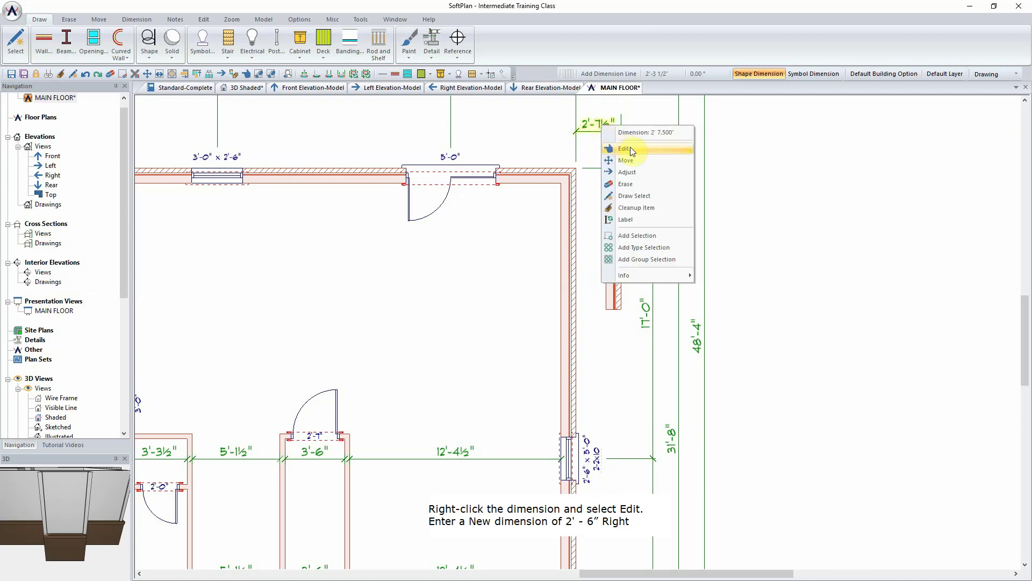
pyautogui.click(631, 150)
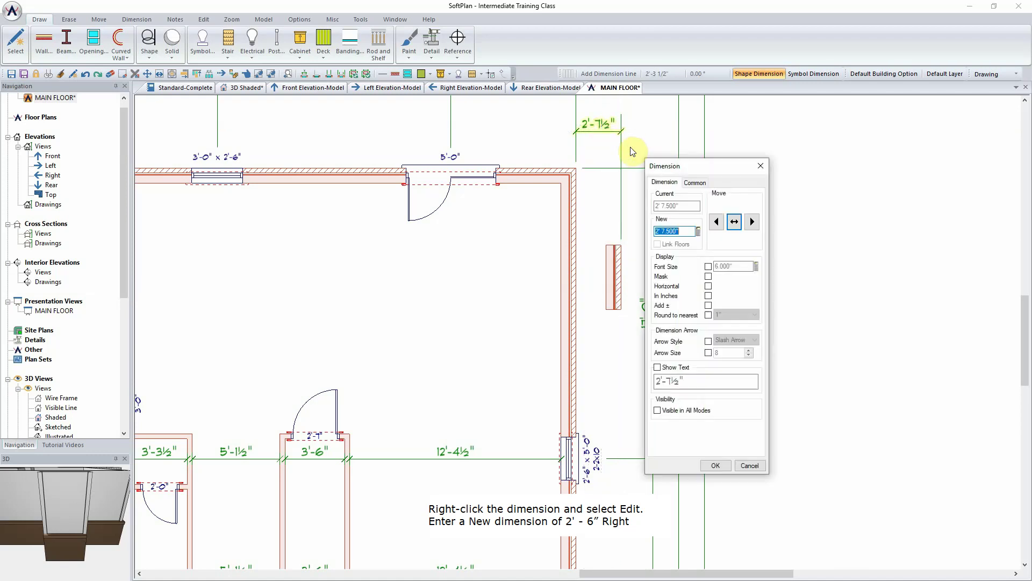
pyautogui.write("2' 6")
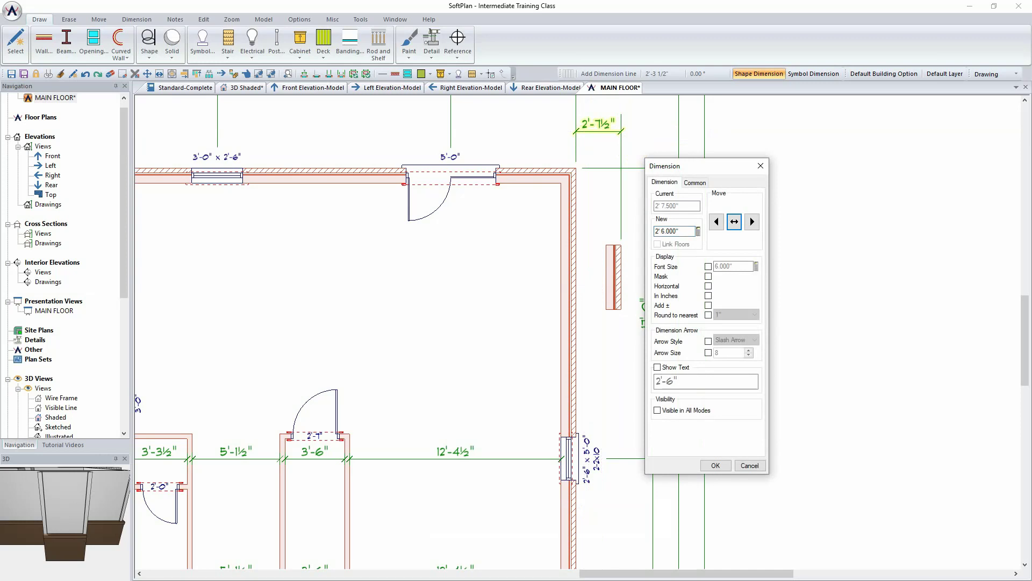
pyautogui.click(753, 221)
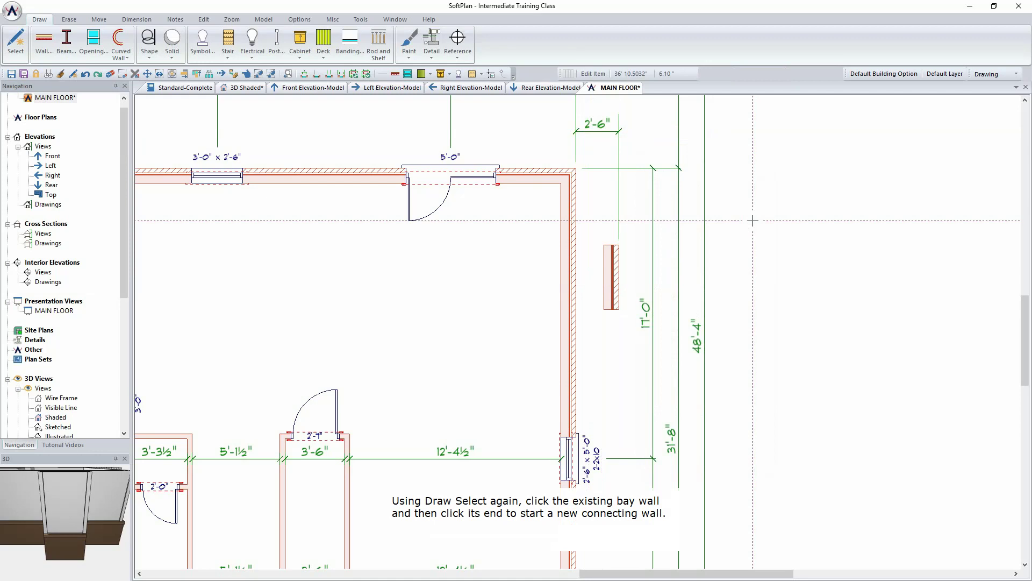
# Step: Draw matching 45-degree walls from both ends of the bay wall back to the house wall, using 15-degree cursor increments
pyautogui.press('Escape')
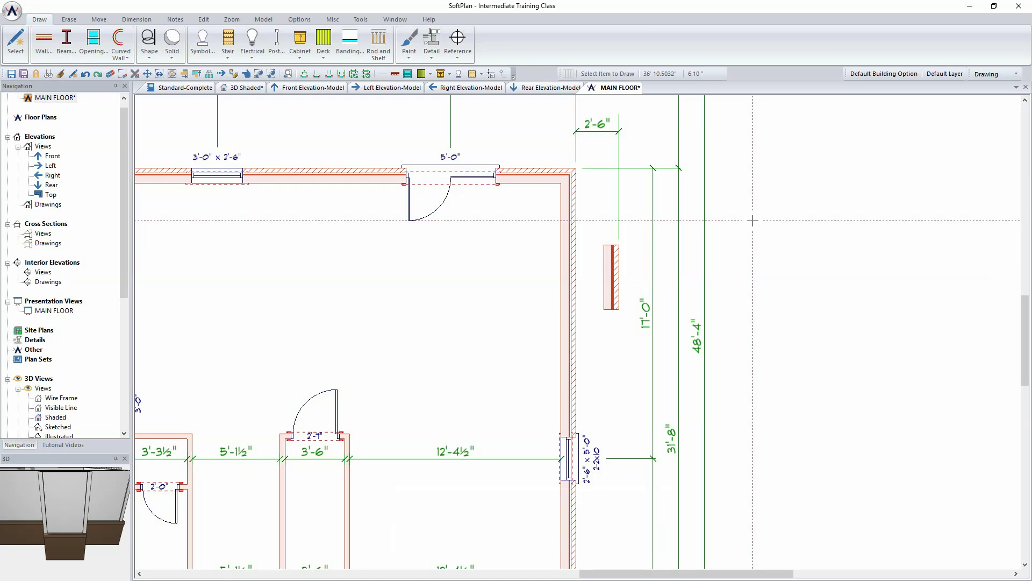
pyautogui.click(612, 245)
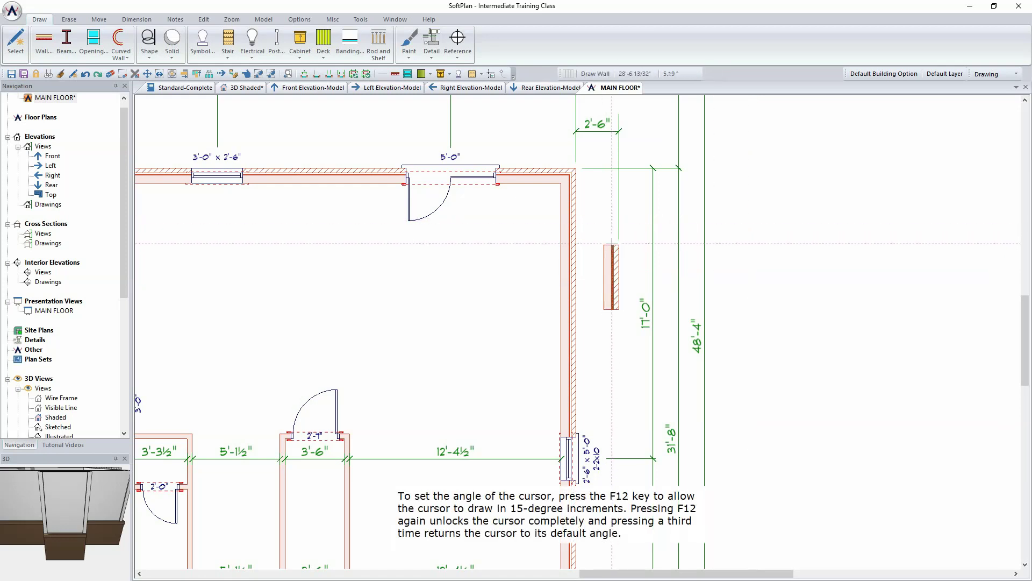
pyautogui.press('F12')
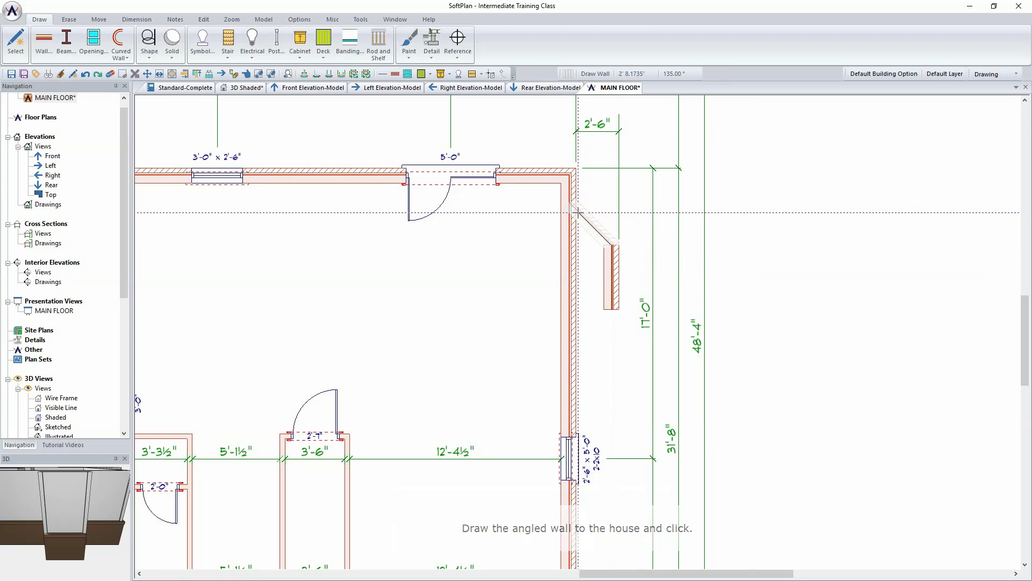
pyautogui.click(575, 211)
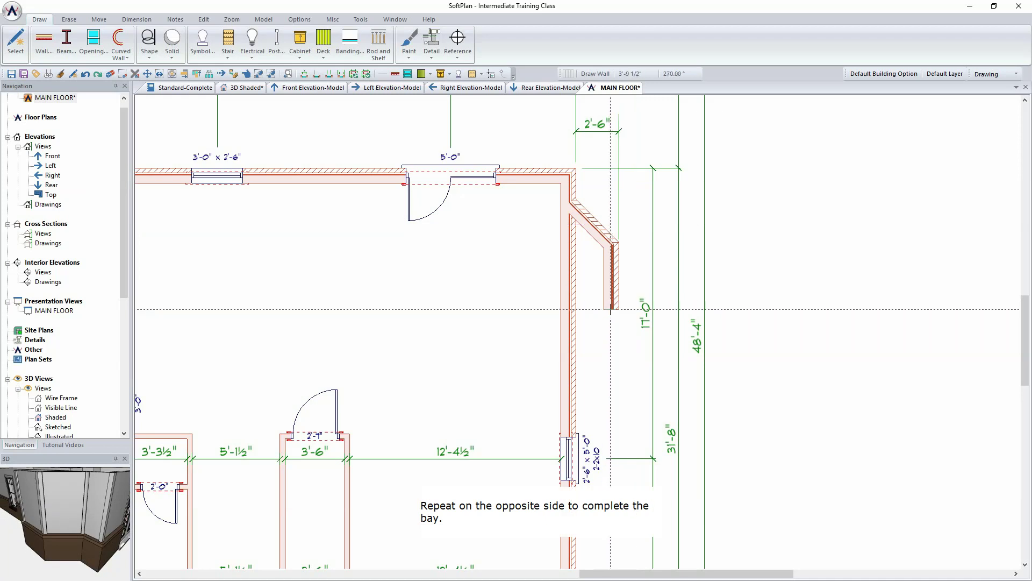
pyautogui.click(611, 311)
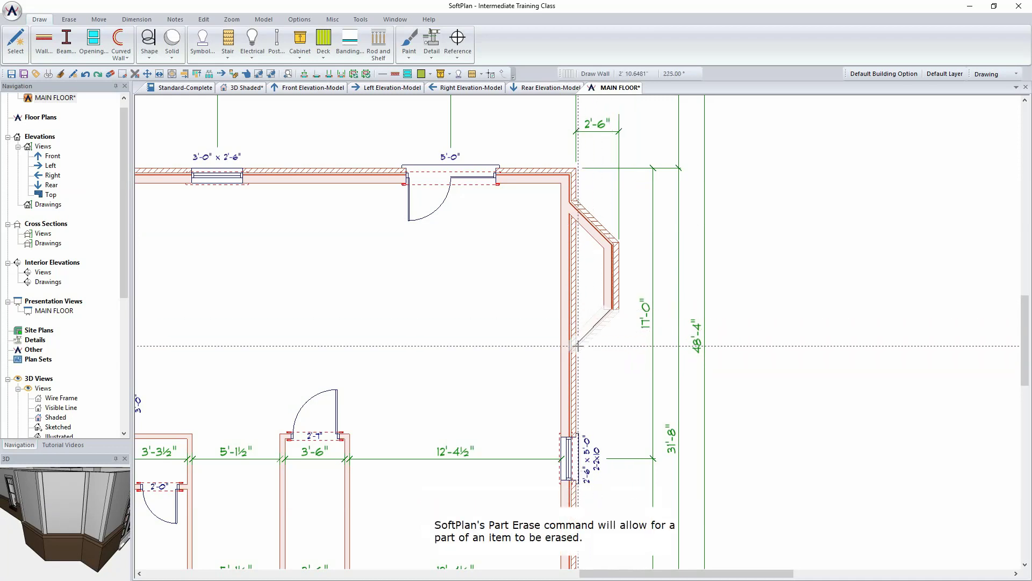
pyautogui.click(576, 344)
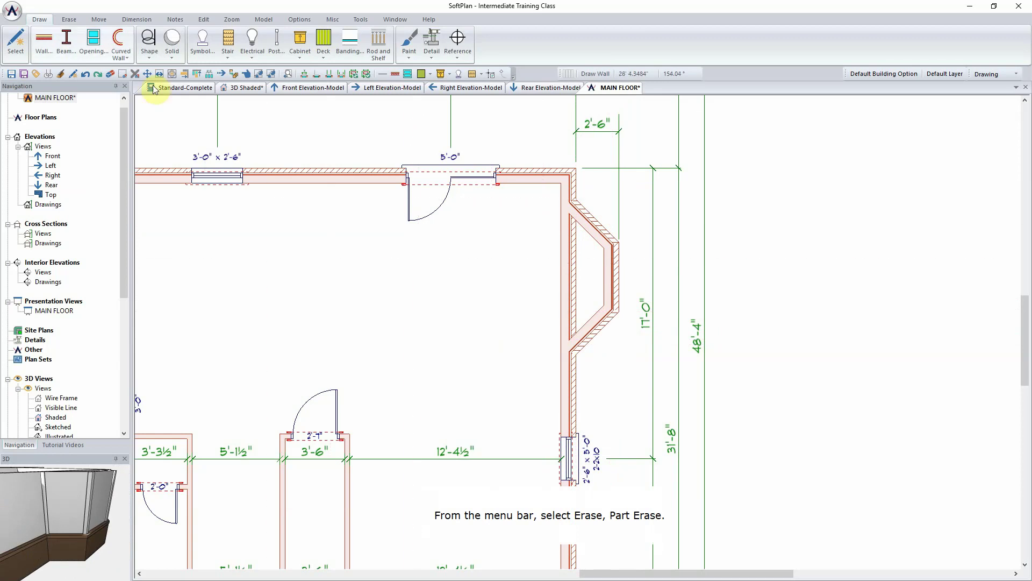
# Step: Part-erase the section of the vertical house wall between the two angled bay walls
pyautogui.click(70, 20)
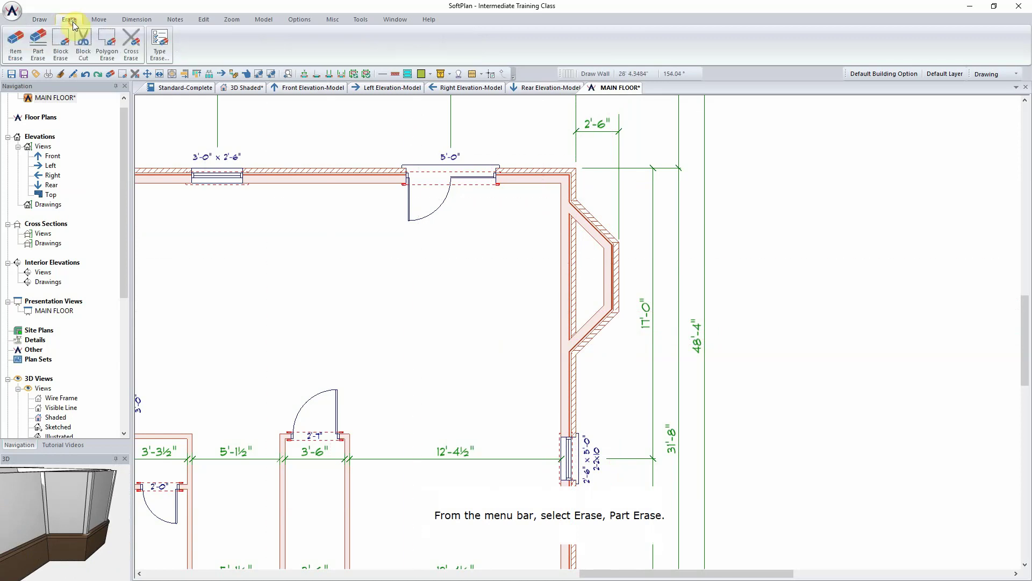
pyautogui.click(42, 48)
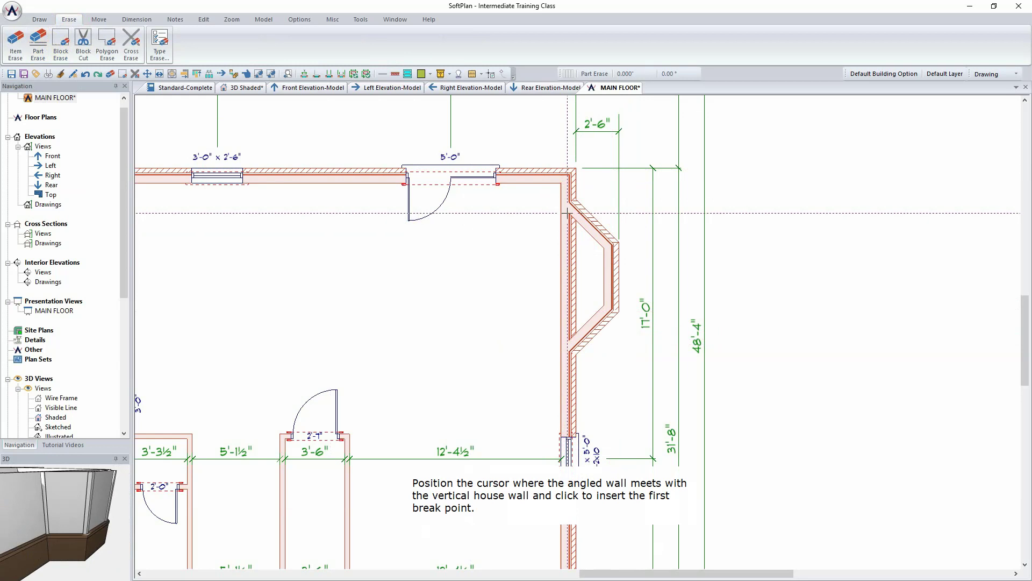
pyautogui.click(568, 213)
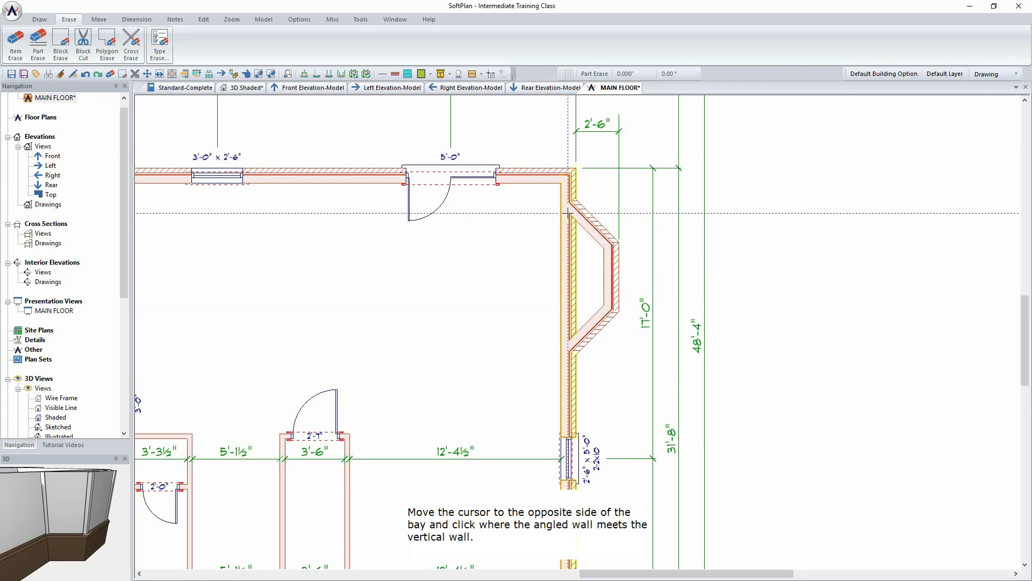
pyautogui.click(568, 338)
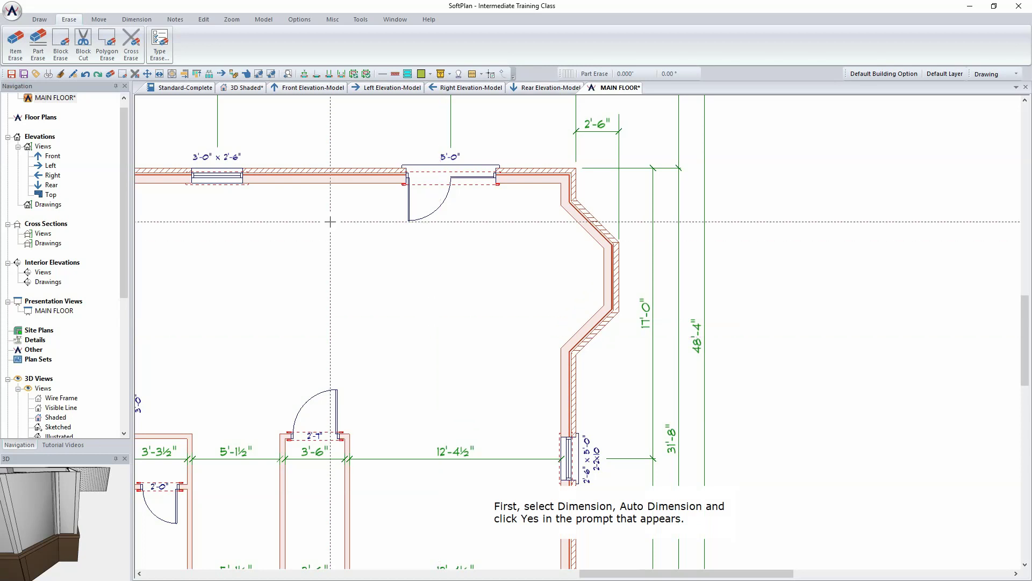
# Step: Auto-dimension the floor plan, allowing existing dimensions and extensions to be replaced
pyautogui.click(135, 20)
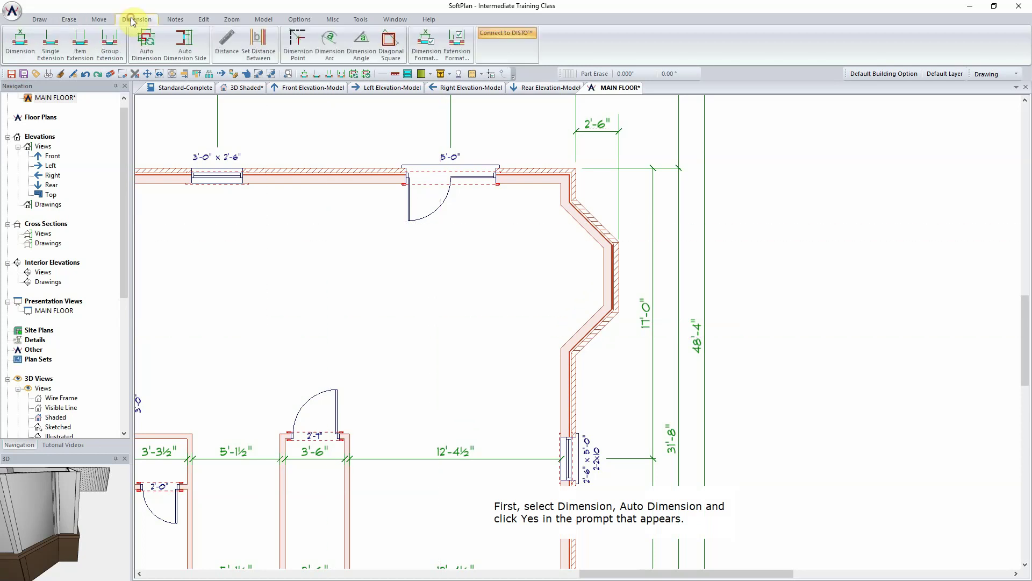
pyautogui.click(146, 44)
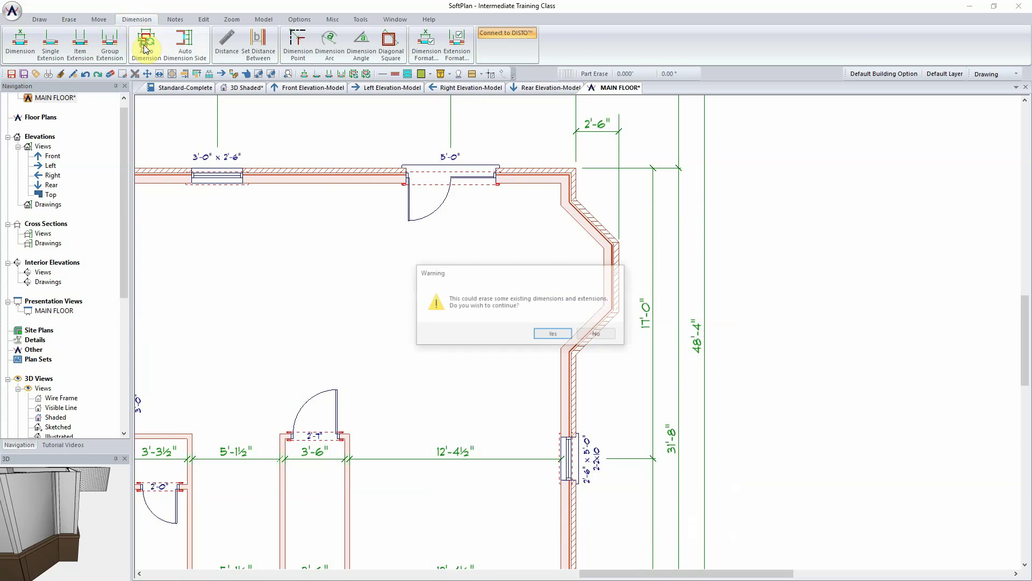
pyautogui.click(542, 331)
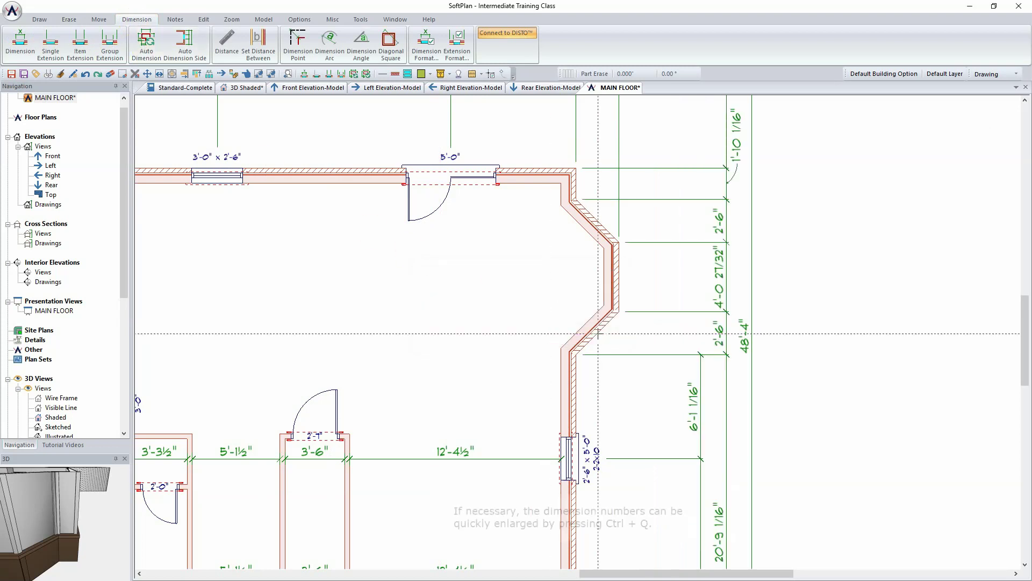
# Step: View the bay's dimension numbers enlarged, and return them to normal size
pyautogui.moveTo(815, 248); pyautogui.dragTo(709, 329, button='middle')
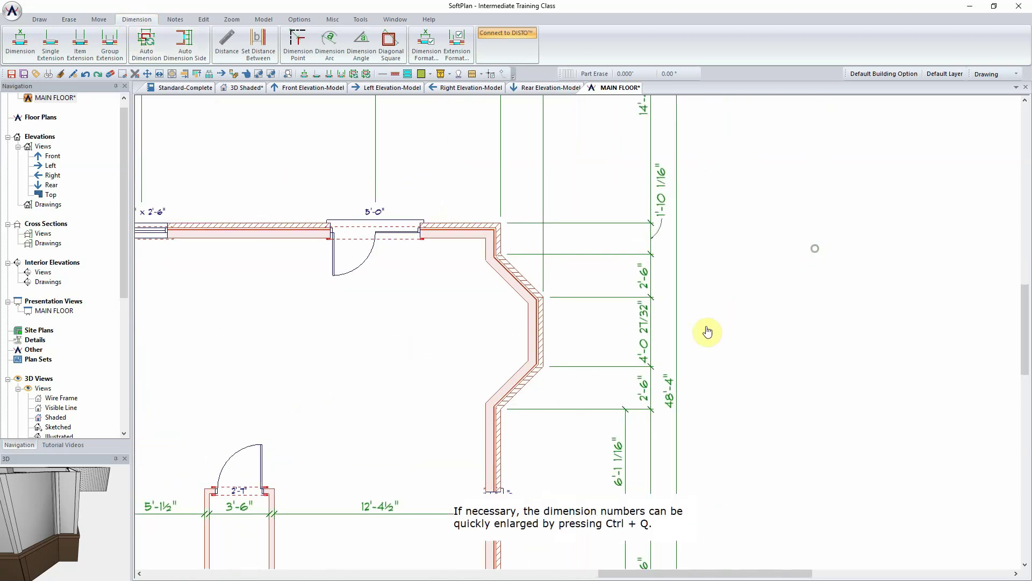
pyautogui.scroll(-3, 646, 369)
pyautogui.scroll(1, 494, 211)
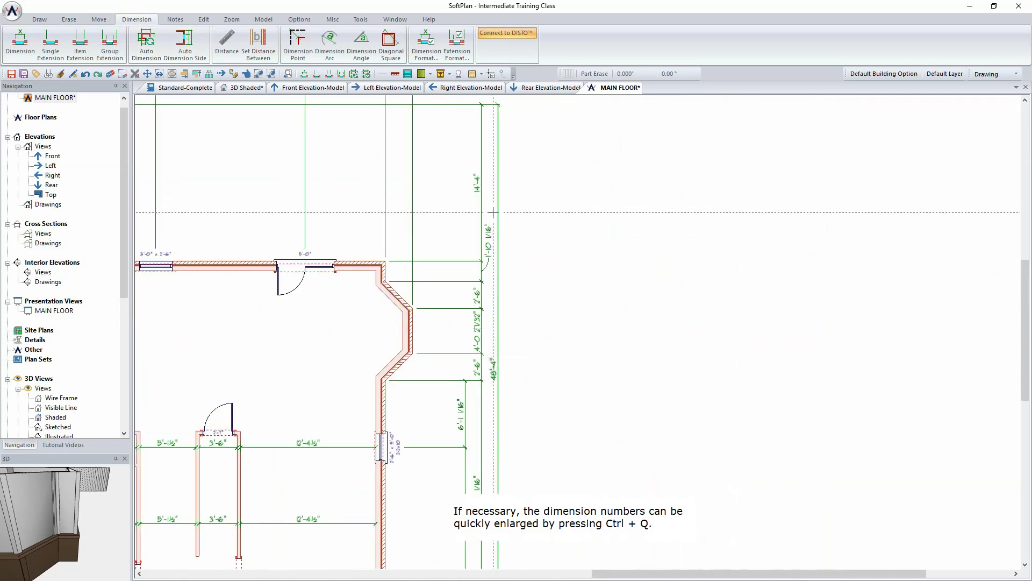
pyautogui.scroll(-2, 530, 253)
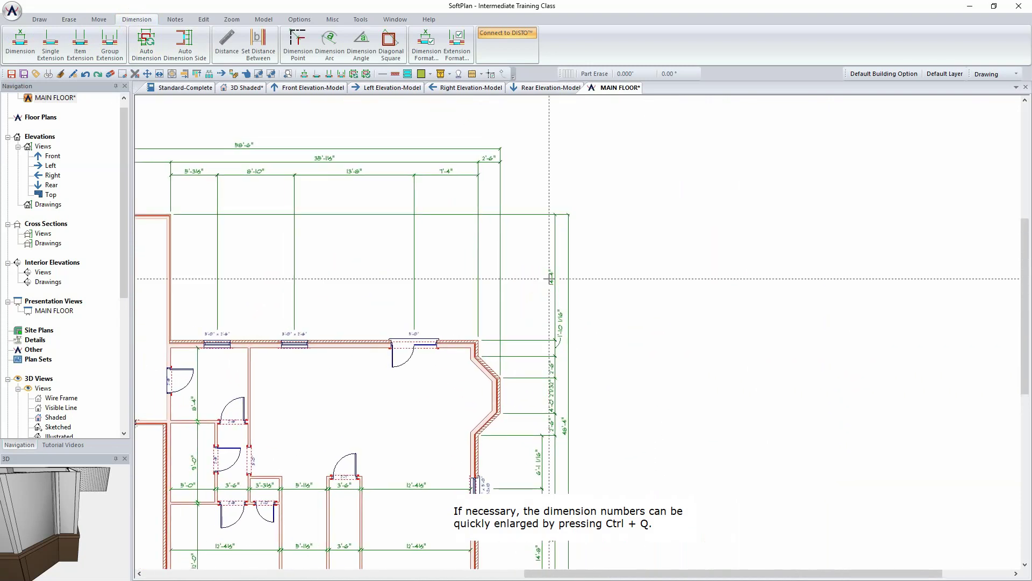
pyautogui.hotkey('ctrl', 'q')
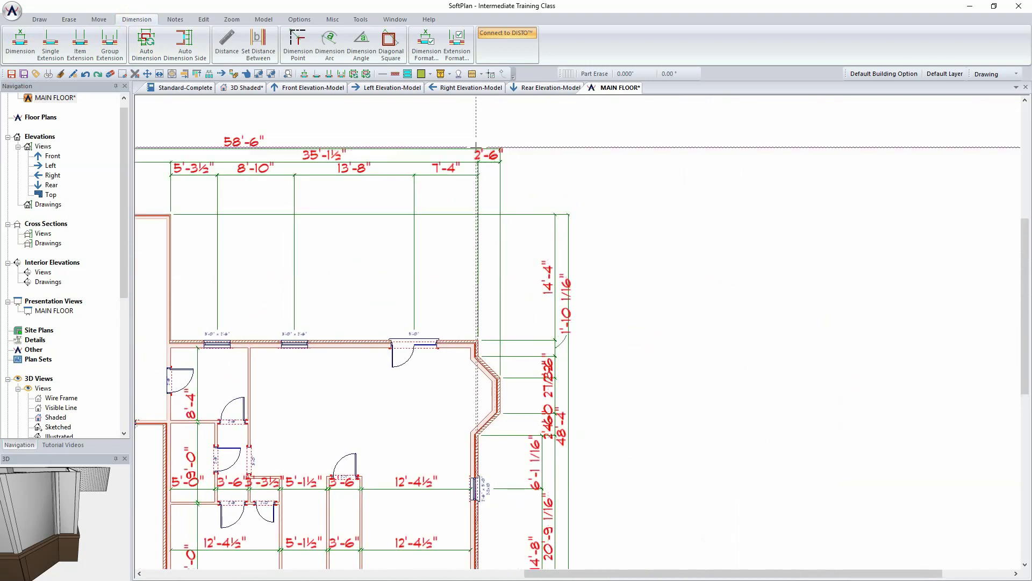
pyautogui.hotkey('ctrl', 'q')
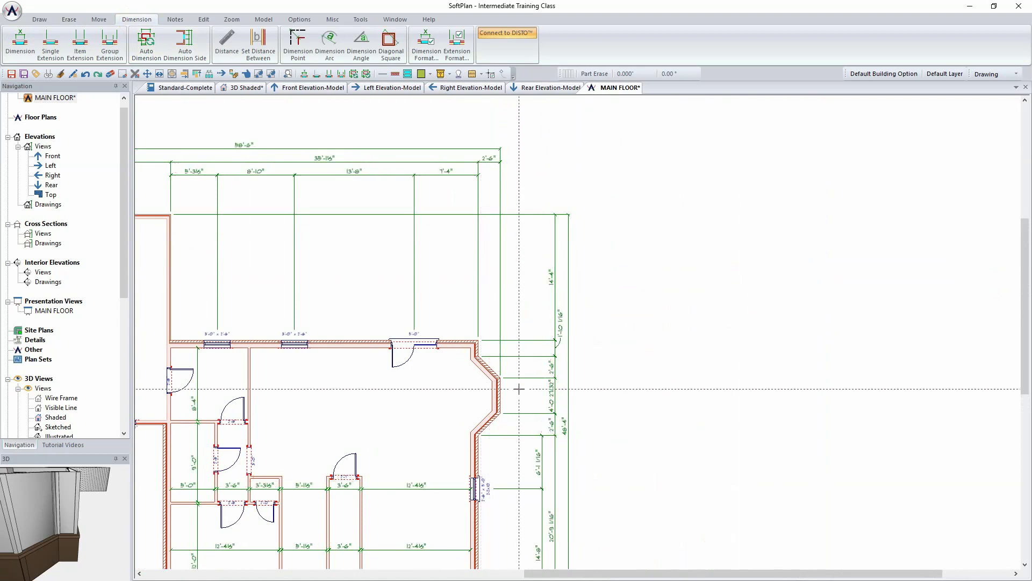
# Step: Set the dimension between the plan's rear right corner and the bay's first wall to 1'-6", applying the move downward
pyautogui.scroll(2, 519, 388)
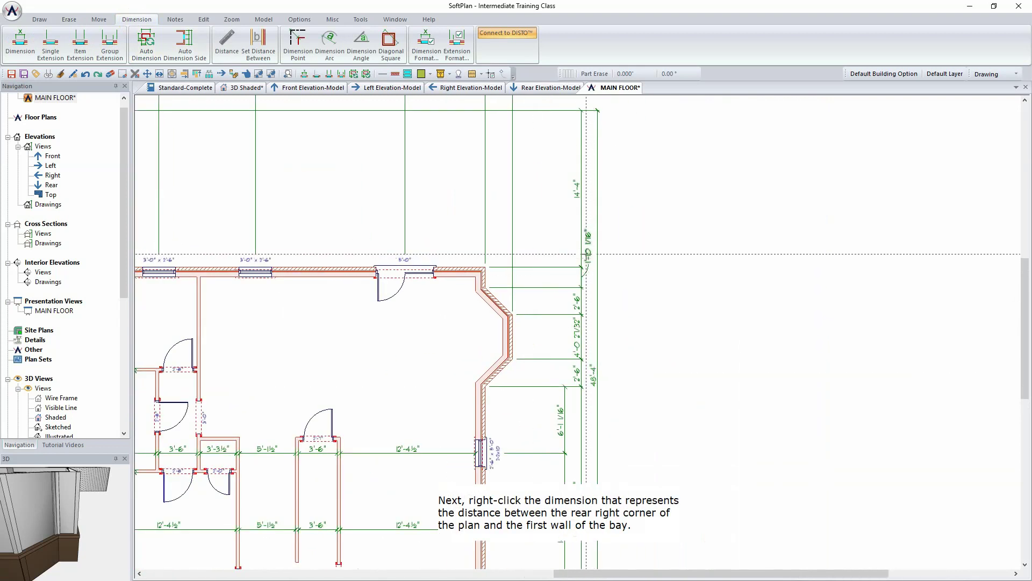
pyautogui.rightClick(587, 254)
pyautogui.moveTo(645, 263)
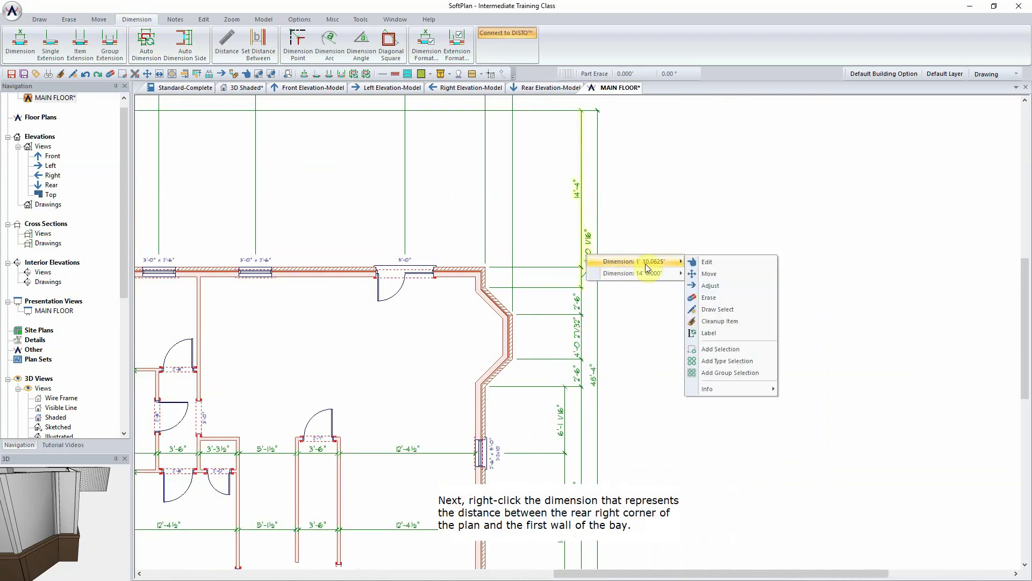
pyautogui.click(706, 263)
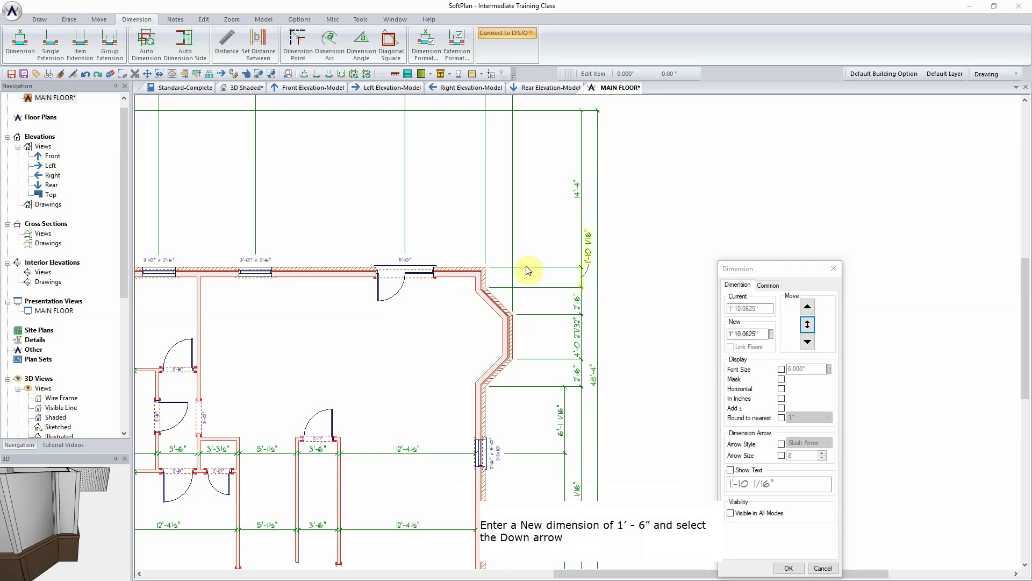
pyautogui.click(761, 335)
pyautogui.write('1')
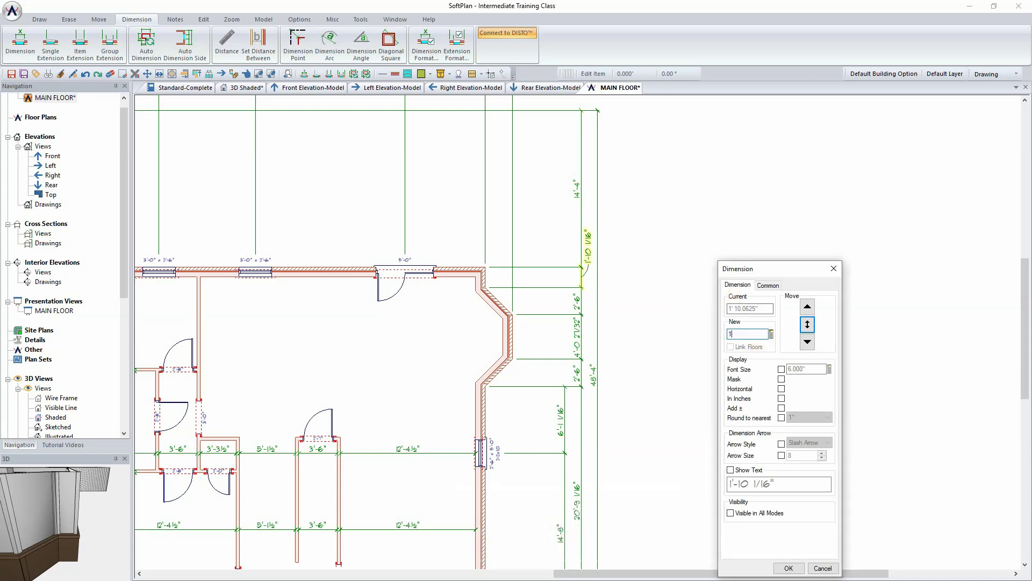
pyautogui.click(808, 343)
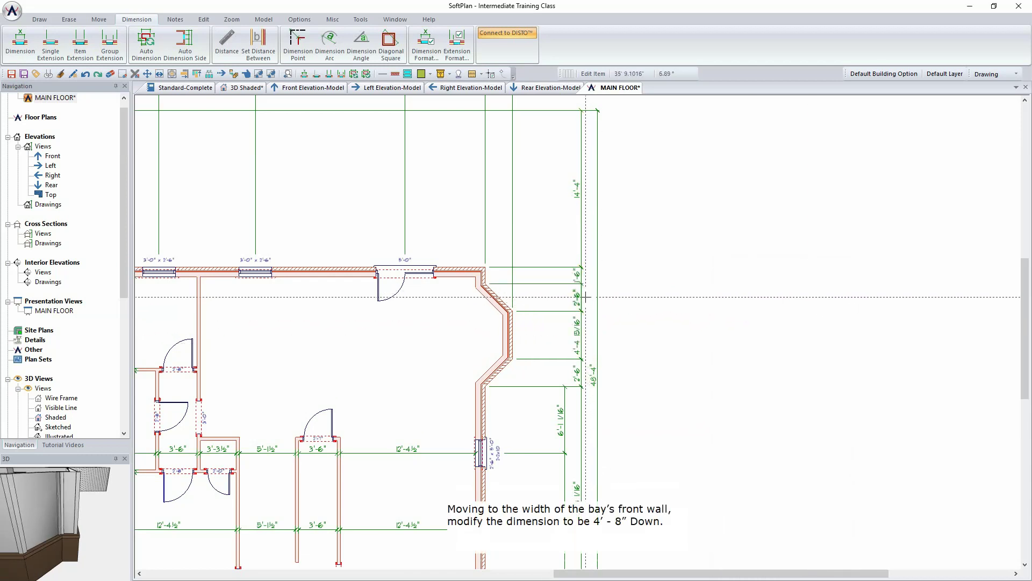
# Step: Set the width of the bay's front wall to 4'-8", applying the move downward, and run a cleanup on the plan
pyautogui.click(579, 334)
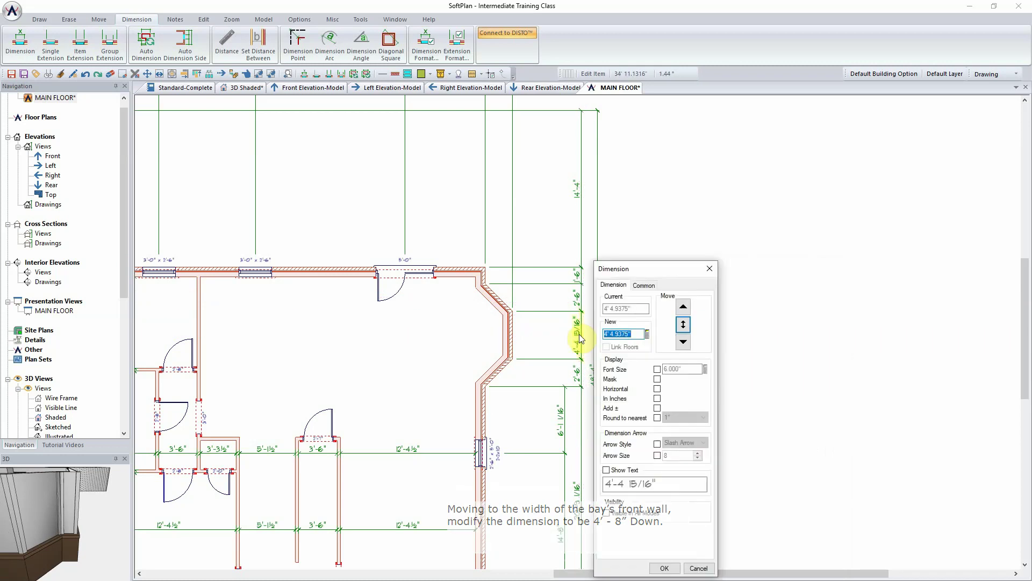
pyautogui.write("4'8")
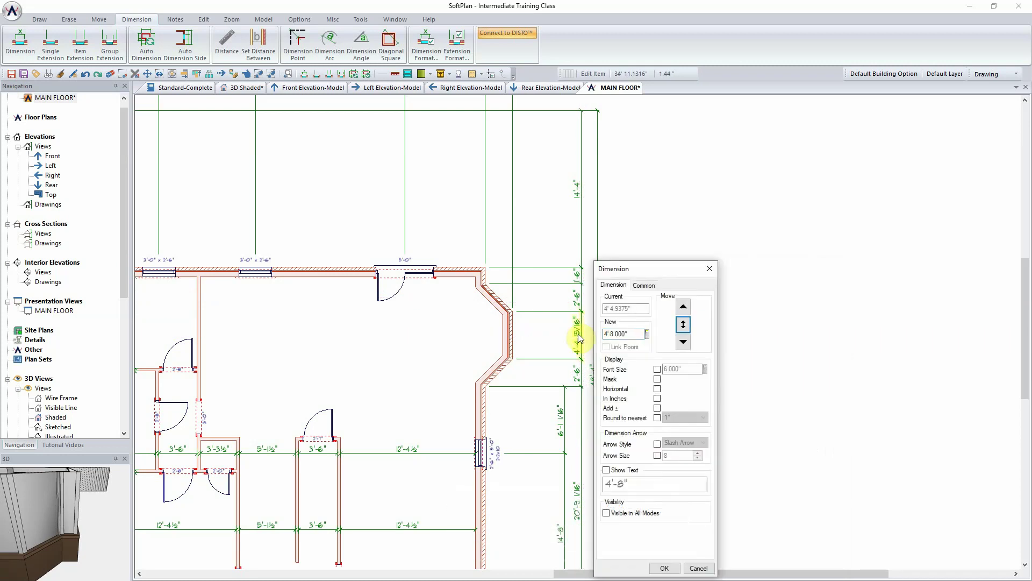
pyautogui.click(683, 341)
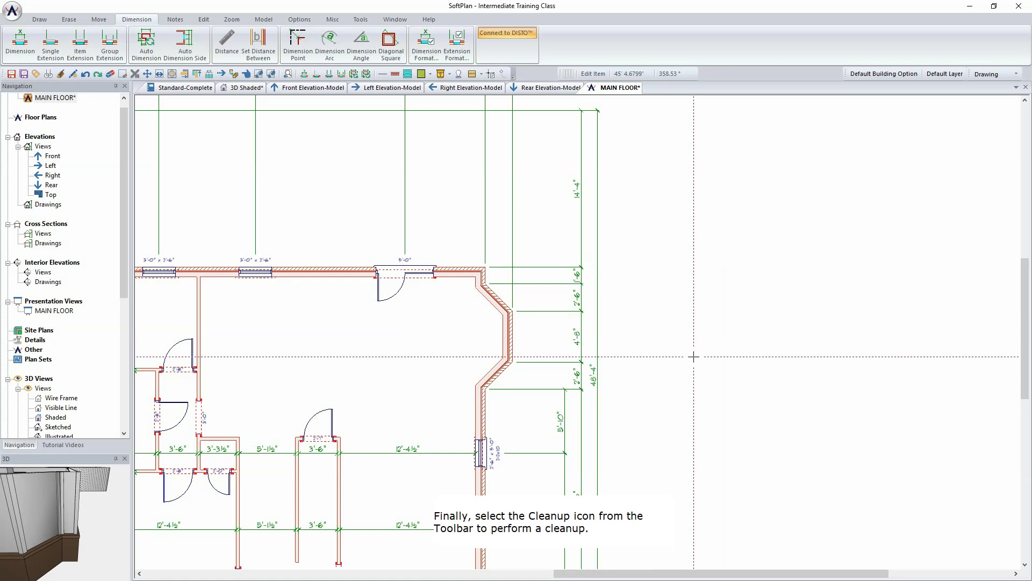
pyautogui.click(60, 79)
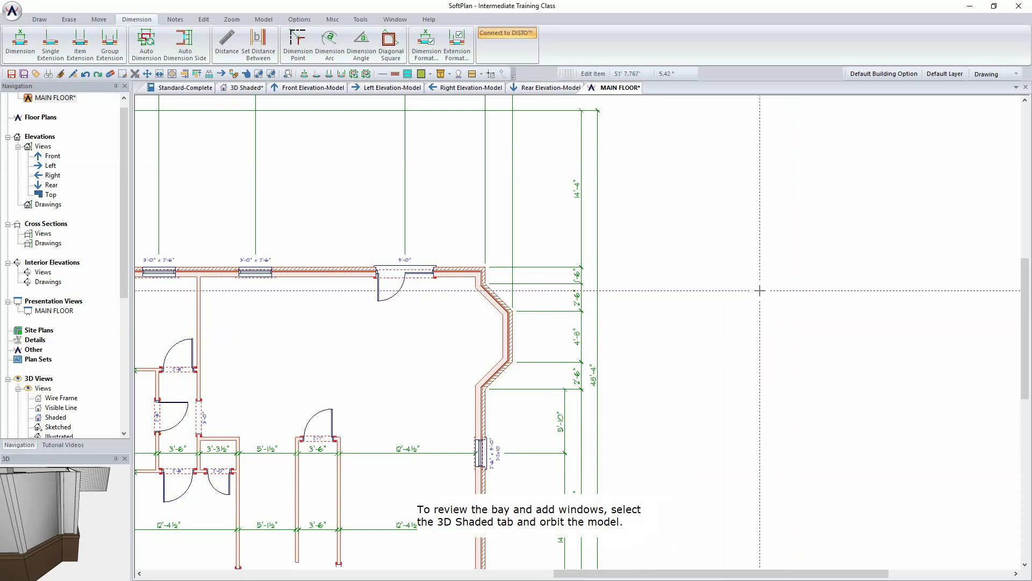
# Step: In the 3D shaded model, copy the double-hung window beside the bay into the bay's front wall
pyautogui.click(236, 89)
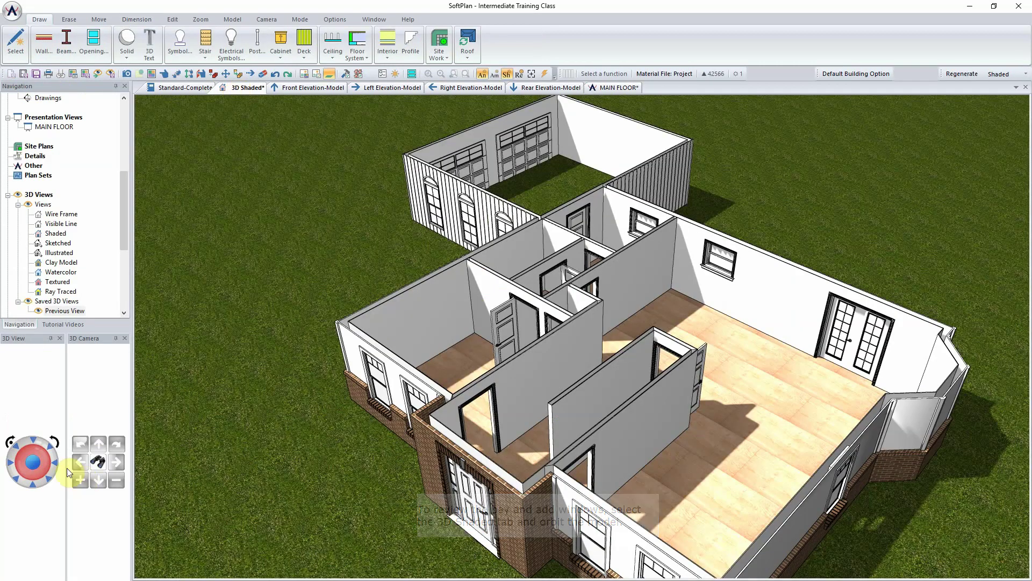
pyautogui.click(51, 447)
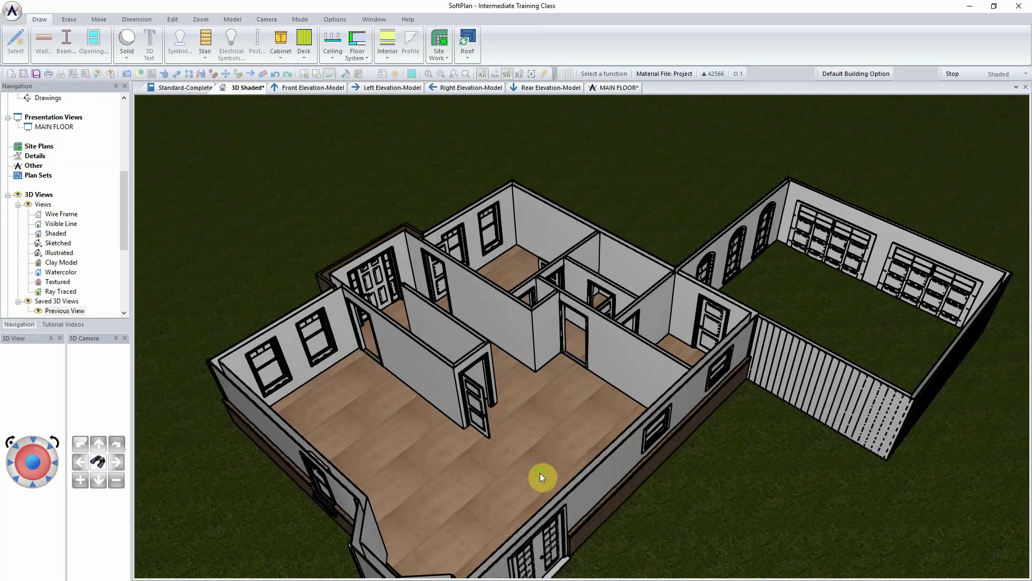
pyautogui.moveTo(540, 472); pyautogui.dragTo(546, 450)
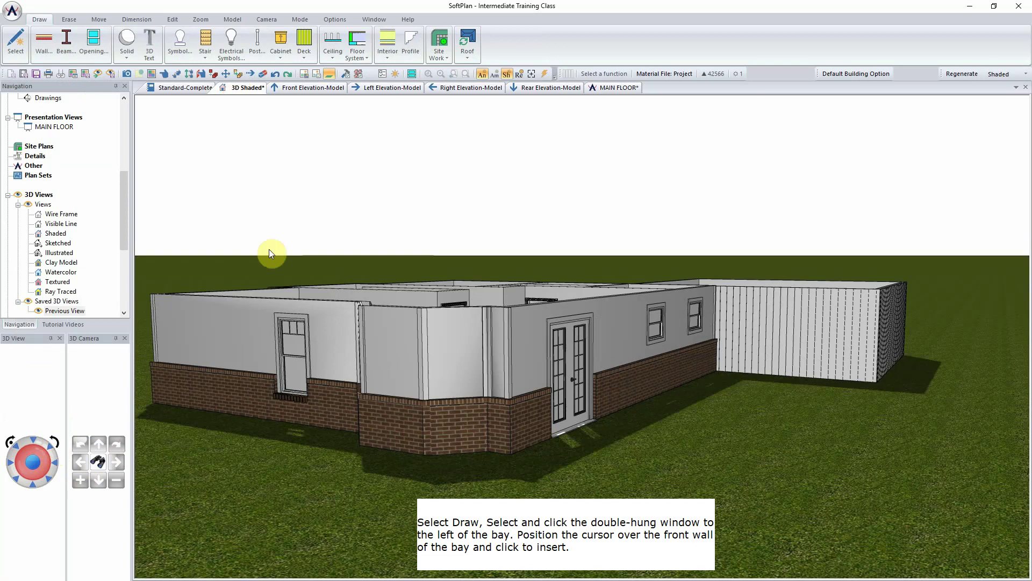
pyautogui.click(16, 43)
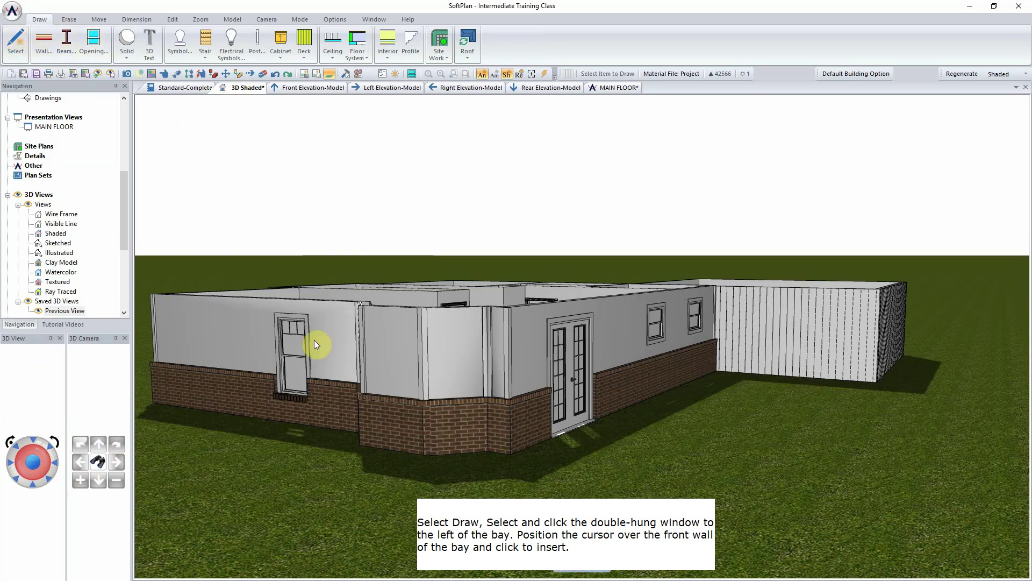
pyautogui.click(293, 342)
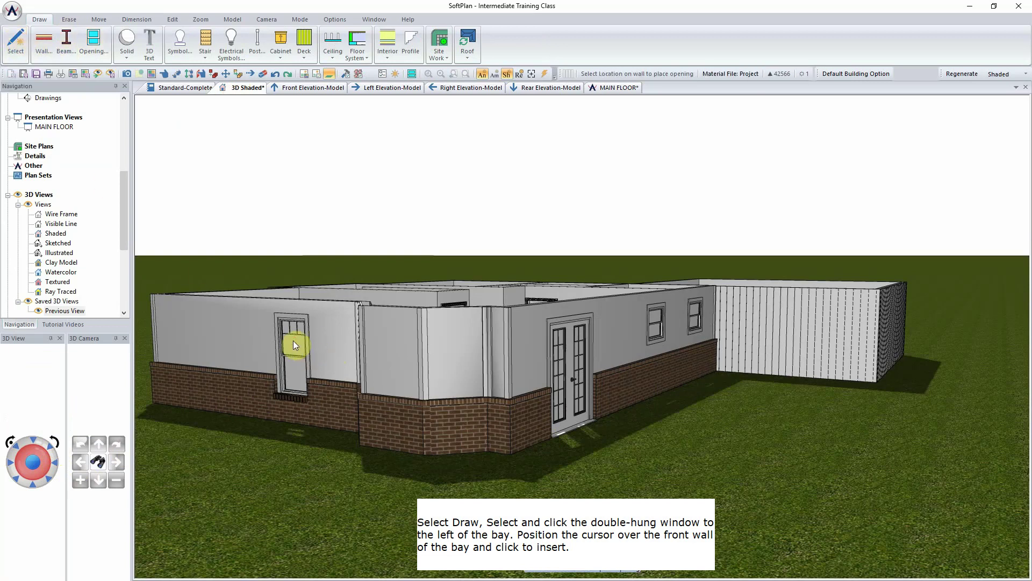
pyautogui.click(395, 363)
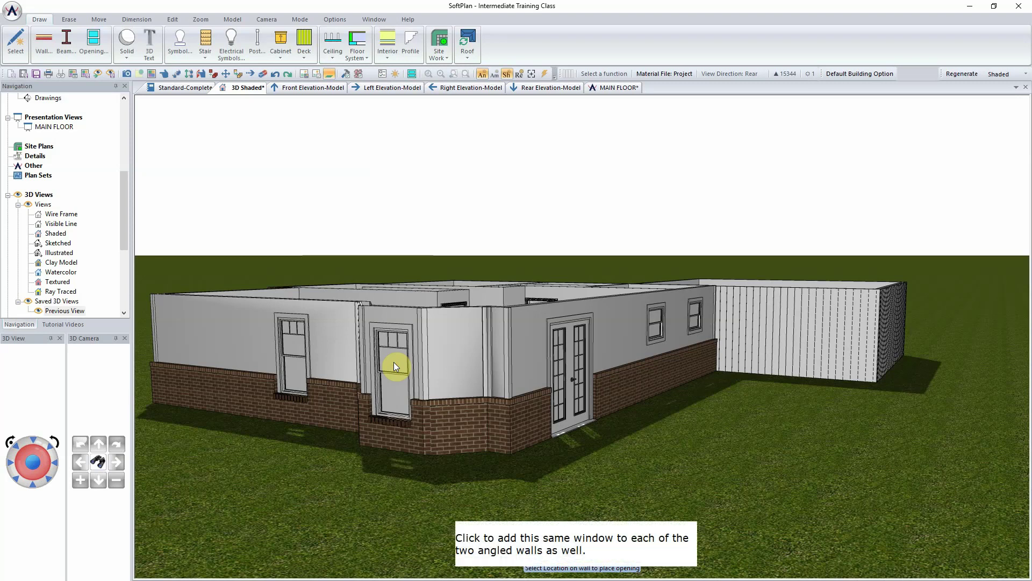
# Step: Insert the same double-hung window in each of the bay's two angled walls
pyautogui.click(453, 366)
pyautogui.moveTo(453, 366); pyautogui.dragTo(488, 366, button='middle')
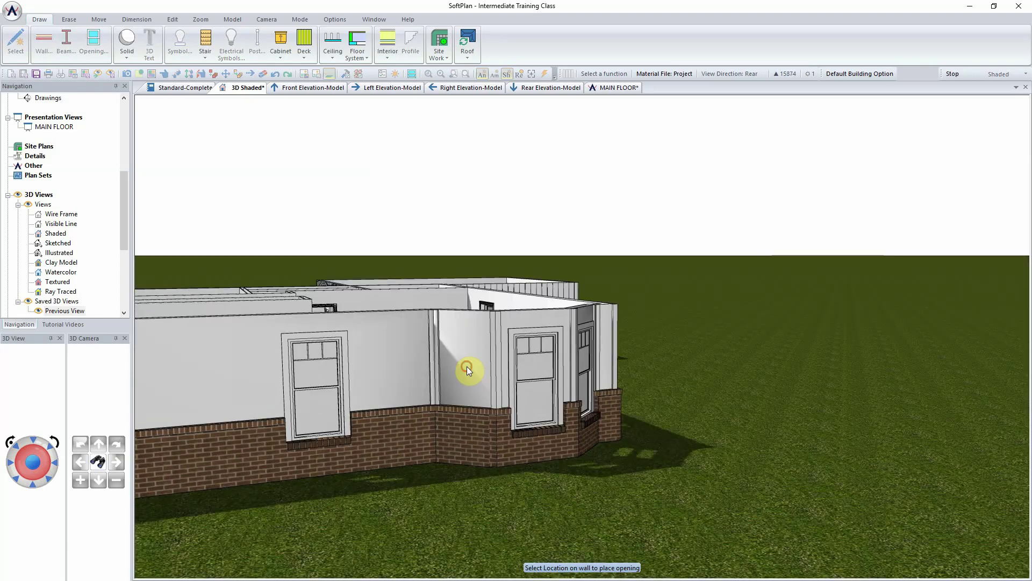
pyautogui.click(467, 370)
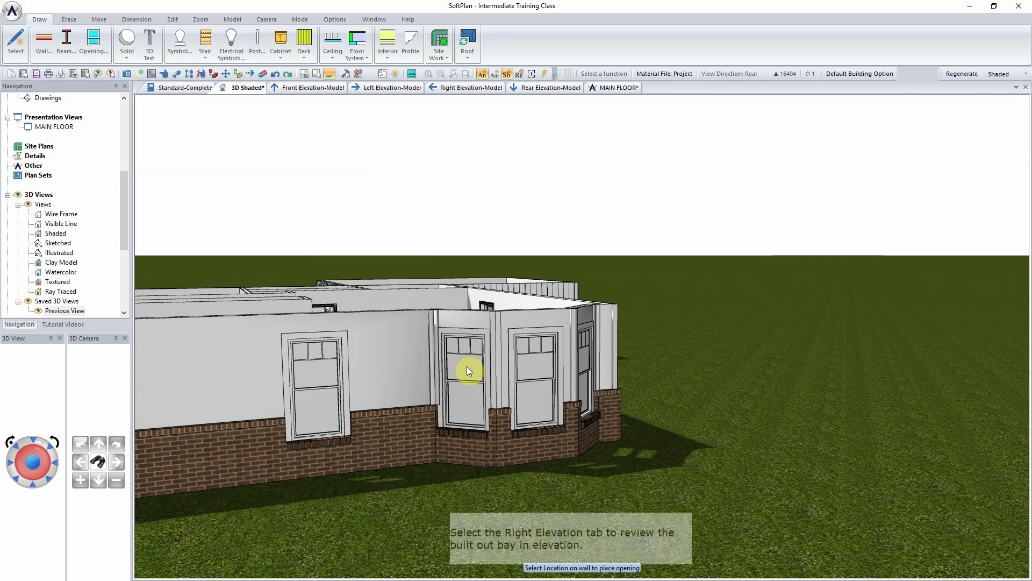
# Step: Review the bay in the rear and right elevation models, with each elevation fitted to its full extent
pyautogui.click(543, 88)
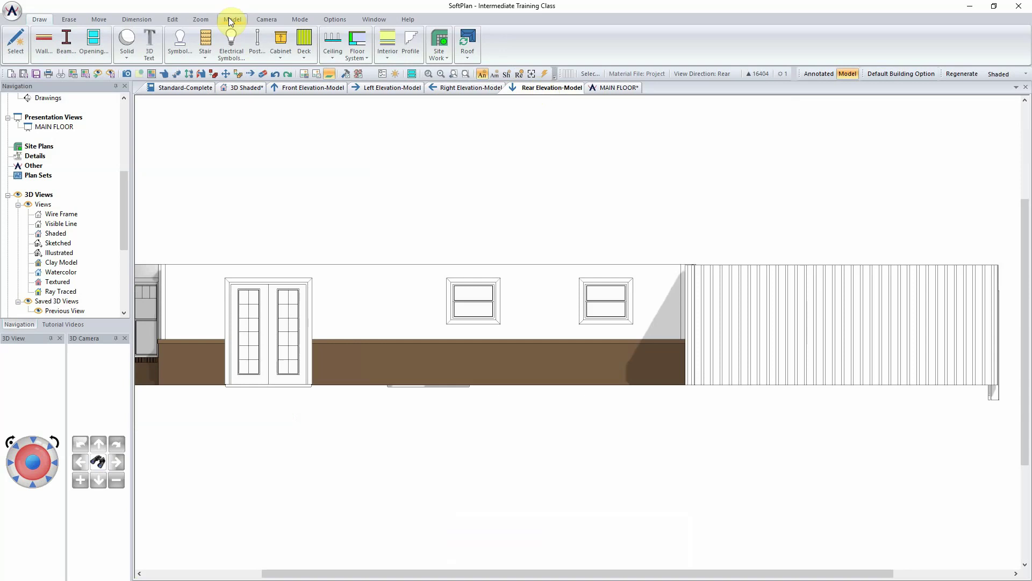
pyautogui.click(204, 18)
pyautogui.click(66, 43)
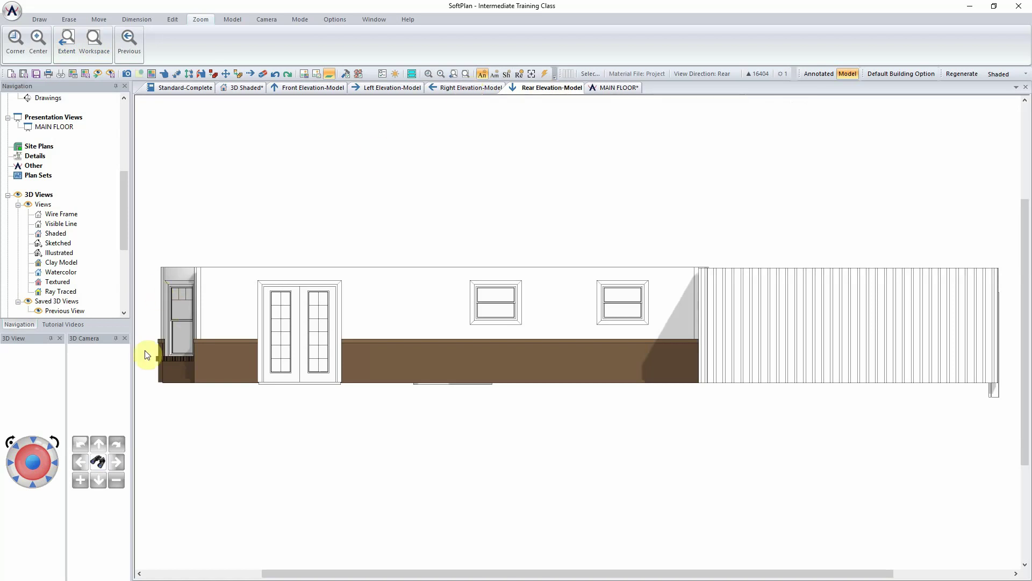
pyautogui.click(471, 88)
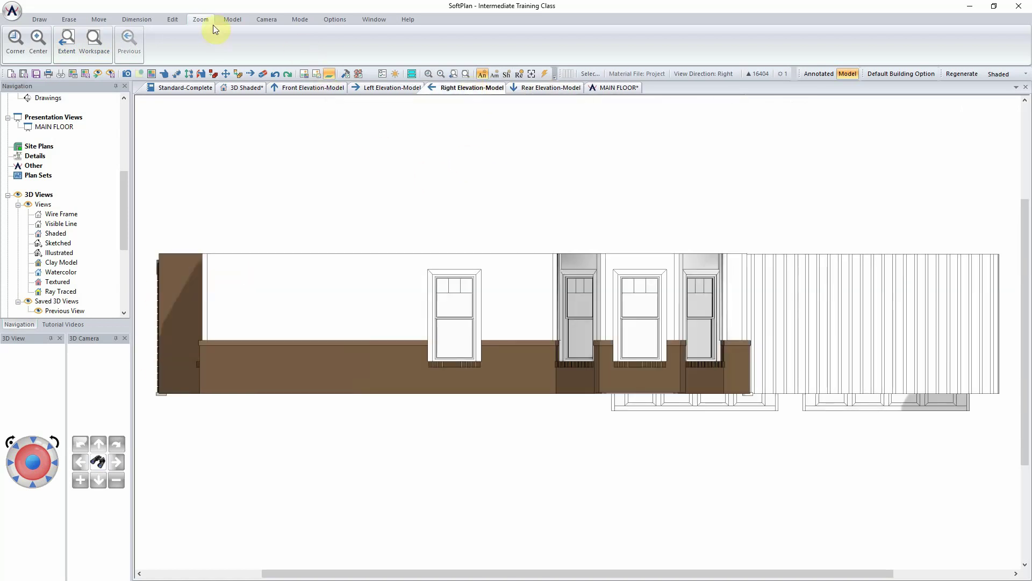
pyautogui.click(66, 47)
# Step: Return to the main floor plan and show its full extent
pyautogui.click(629, 88)
pyautogui.click(231, 19)
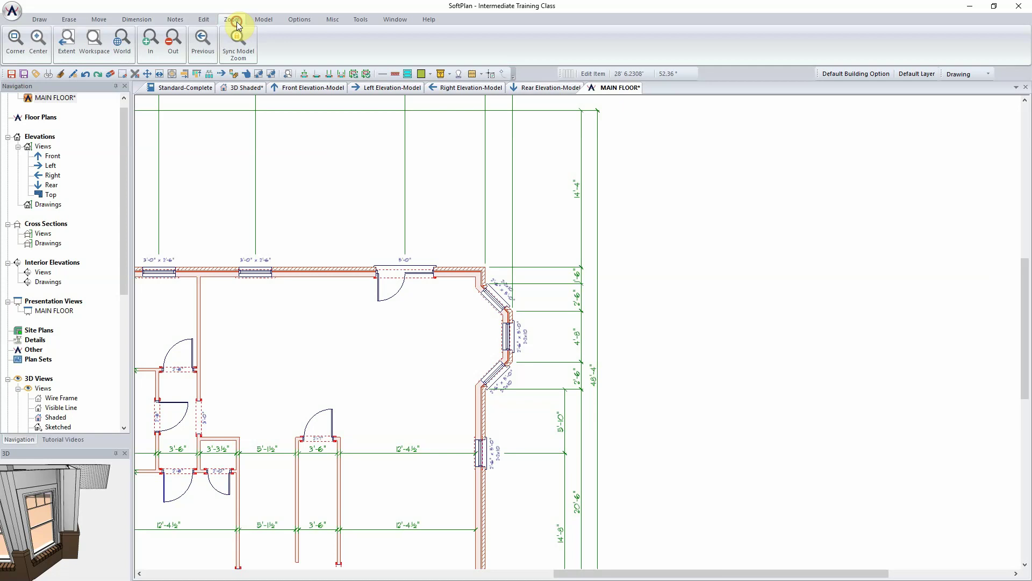
pyautogui.click(67, 42)
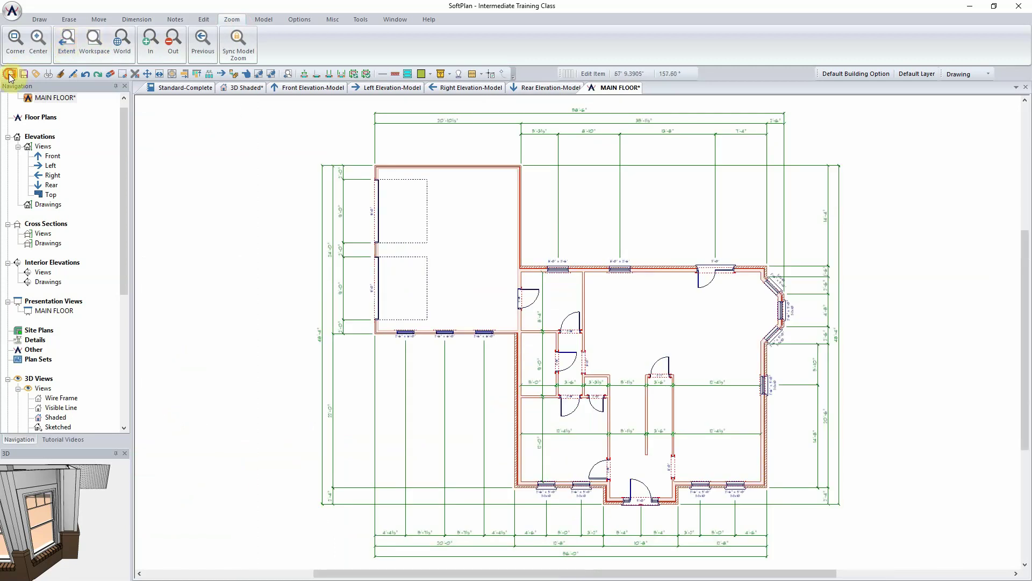